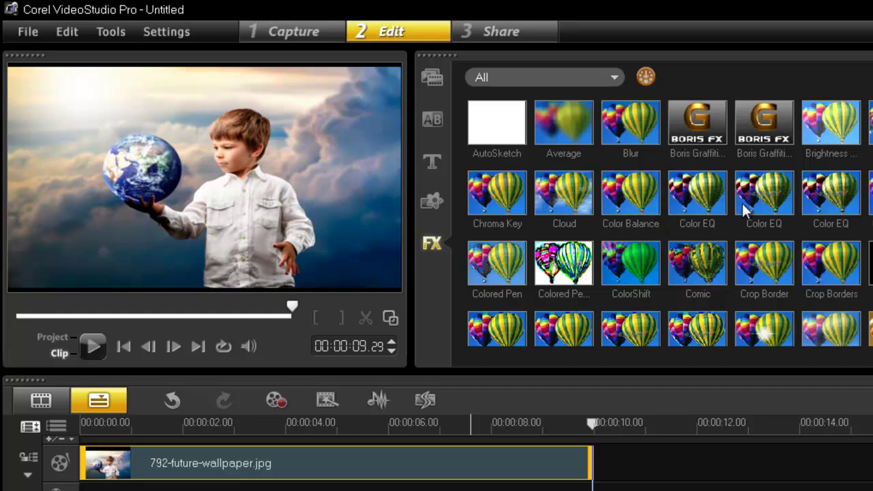
- Apply Boris Graffiti to the 792-future-wallpaper.jpg clip and open its empty text window
left_click_drag(753, 136, 506, 454)
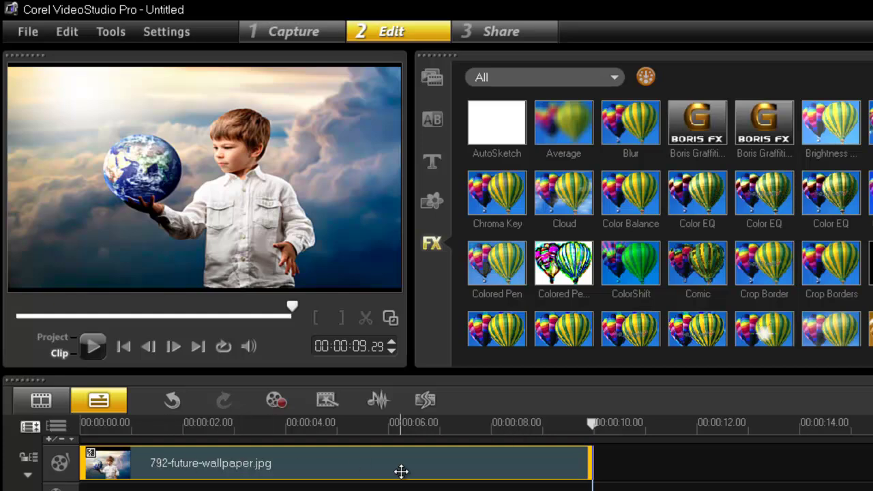
double_click(423, 468)
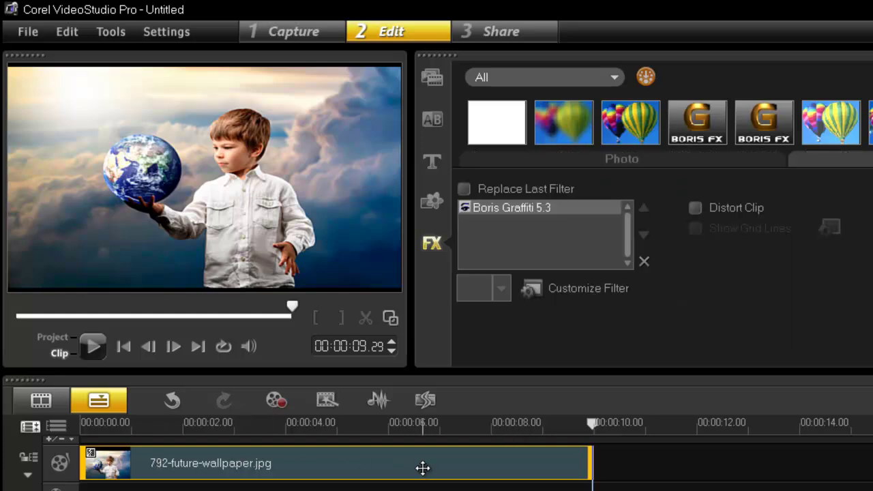
left_click(585, 291)
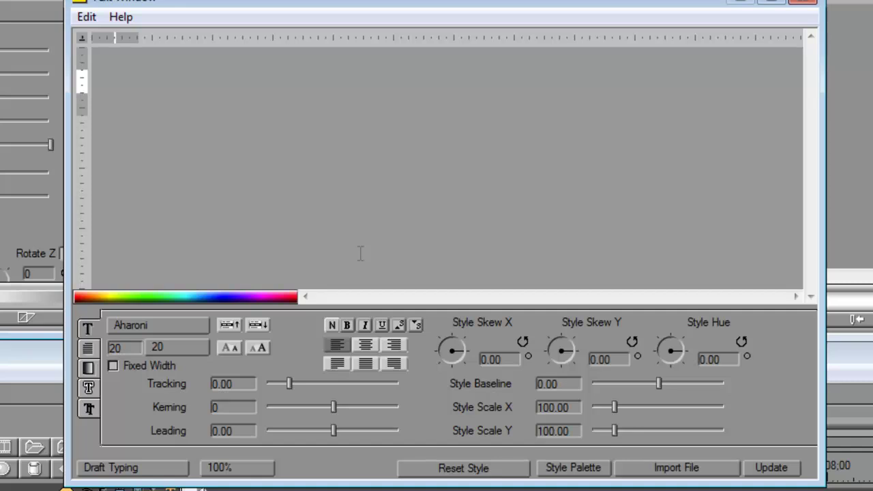
- Enter HELLO WORLD as the title text and move the Text Window down and left
type("HEL")
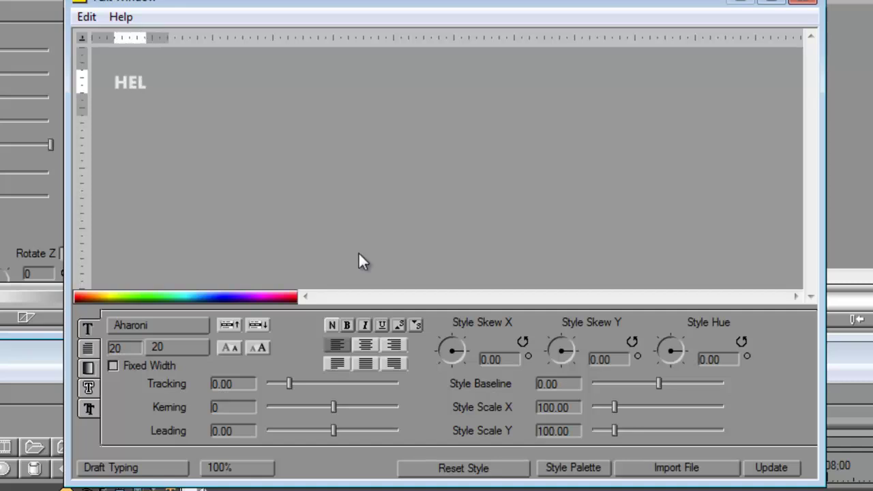
type("LO WORLD")
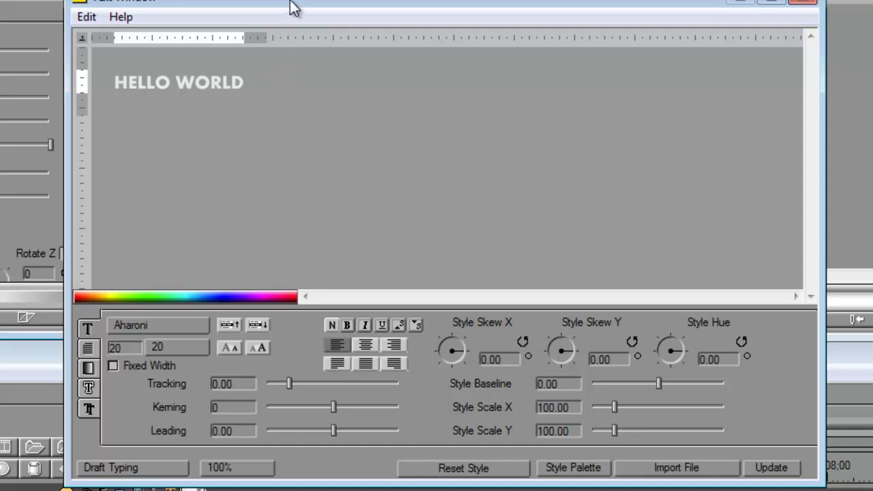
left_click_drag(292, 7, 205, 68)
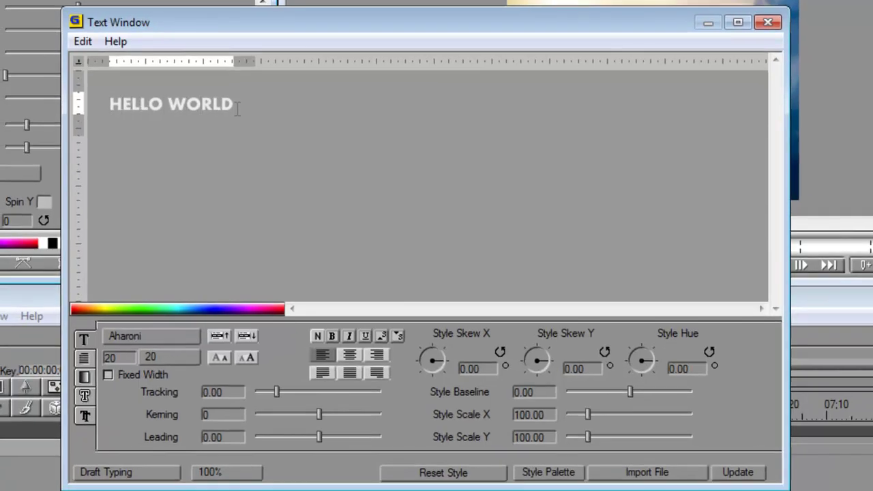
- Insert blank lines above HELLO WORLD so the title sits lower
key("Return")
key("Return")
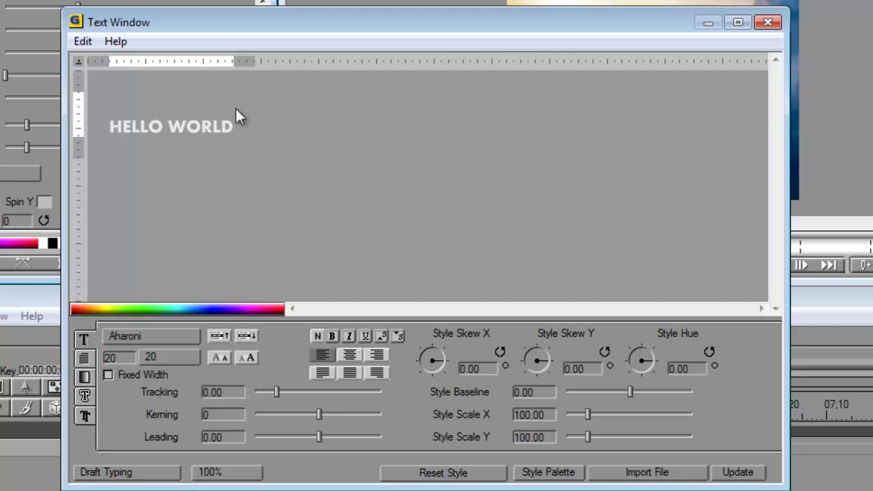
key("Right")
key("Right")
key("Right")
key("Right")
key("Right")
key("Right")
key("Right")
key("Right")
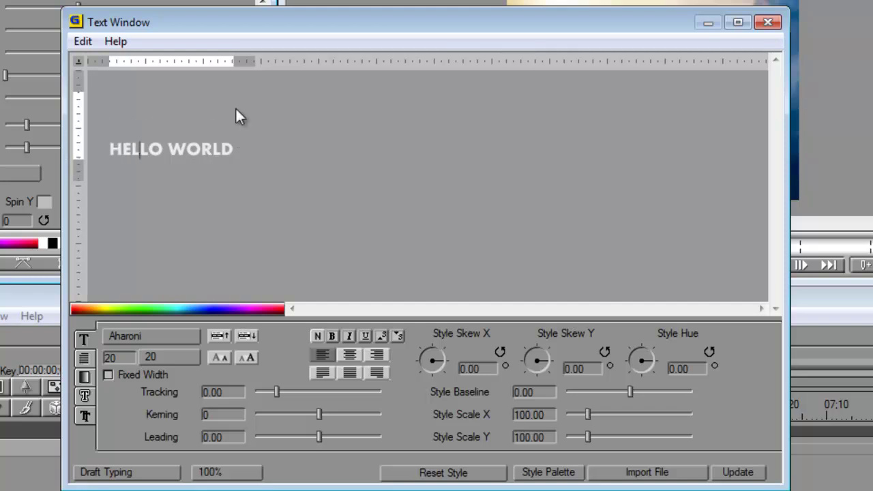
key("Right")
key("Right")
key("Right")
key("Return")
key("Return")
key("Return")
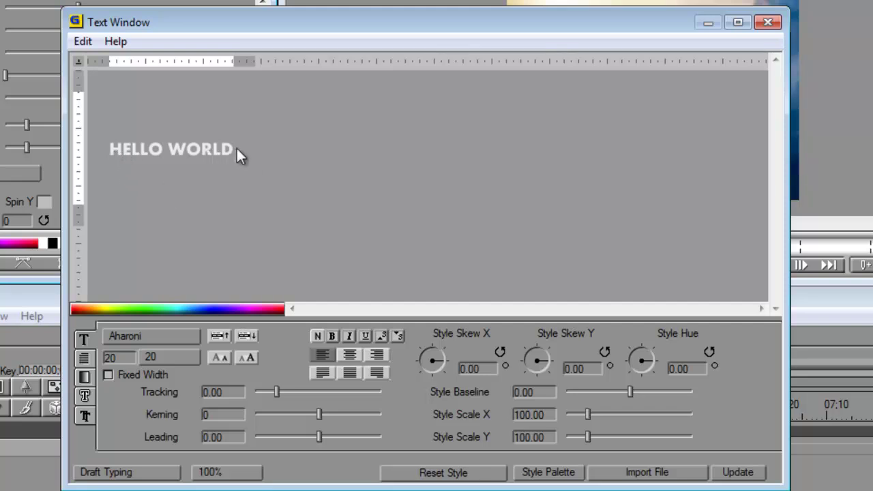
- Select HELLO WORLD, shift the Text Window up and right, and drop the size to 10
left_click_drag(158, 161, 118, 158)
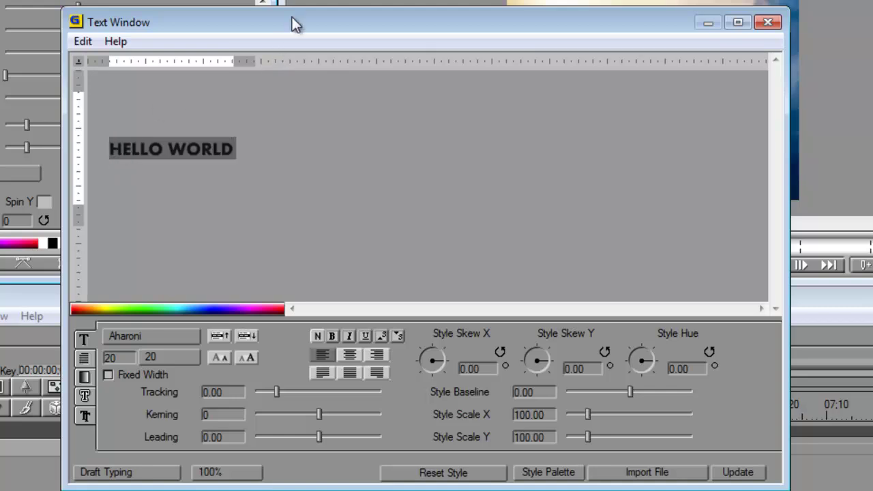
left_click_drag(292, 23, 364, 0)
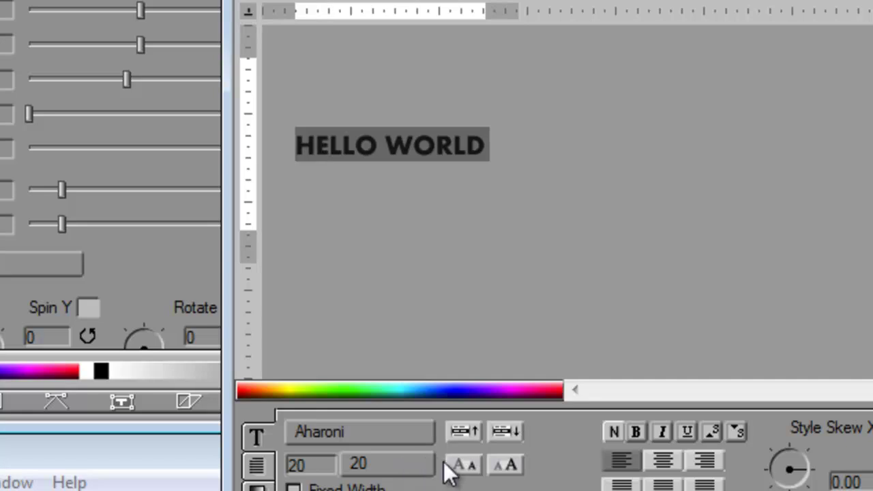
left_click(452, 466)
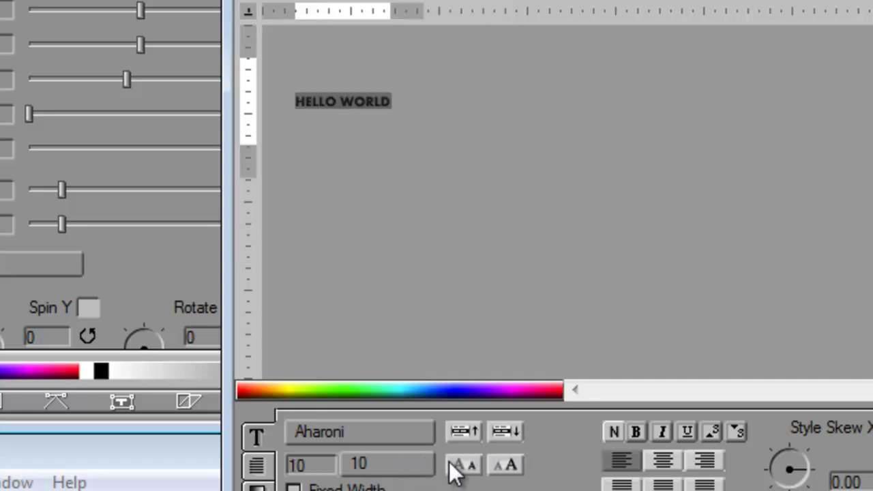
- Raise HELLO WORLD's Aharoni font size step by step up to 220
left_click(503, 469)
left_click(502, 466)
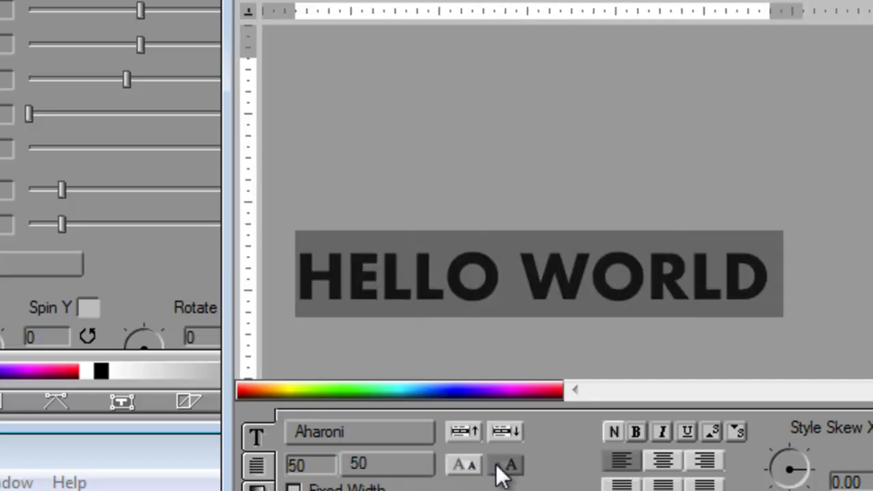
left_click(502, 467)
left_click(502, 466)
left_click(503, 467)
left_click(503, 466)
left_click(503, 467)
left_click(503, 466)
left_click(503, 467)
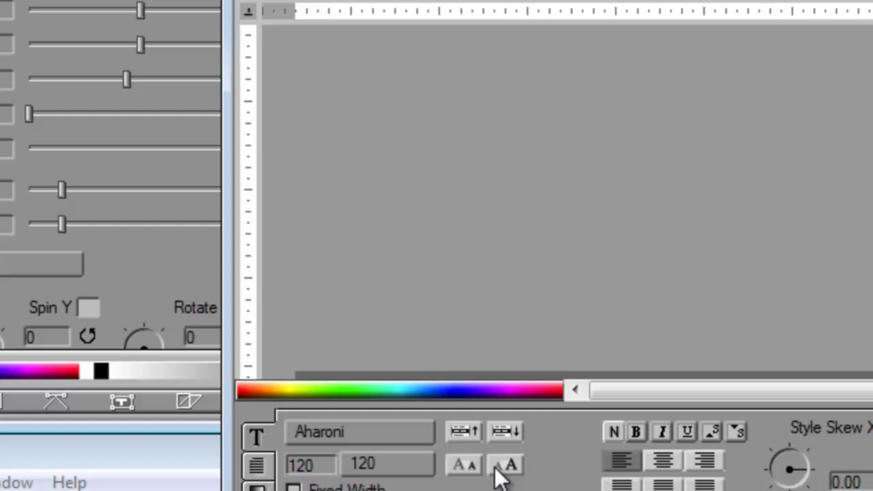
left_click(503, 466)
left_click(503, 466)
left_click(503, 466)
left_click(502, 466)
left_click(502, 467)
left_click(503, 466)
left_click(503, 466)
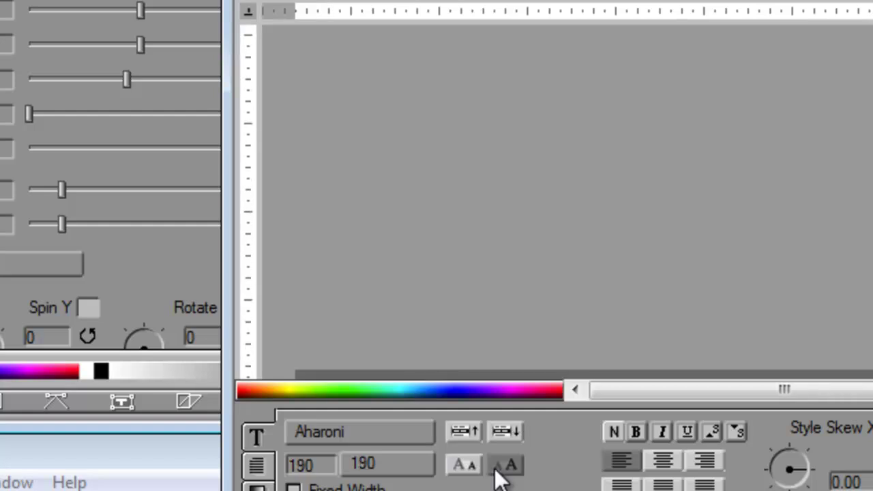
left_click(502, 467)
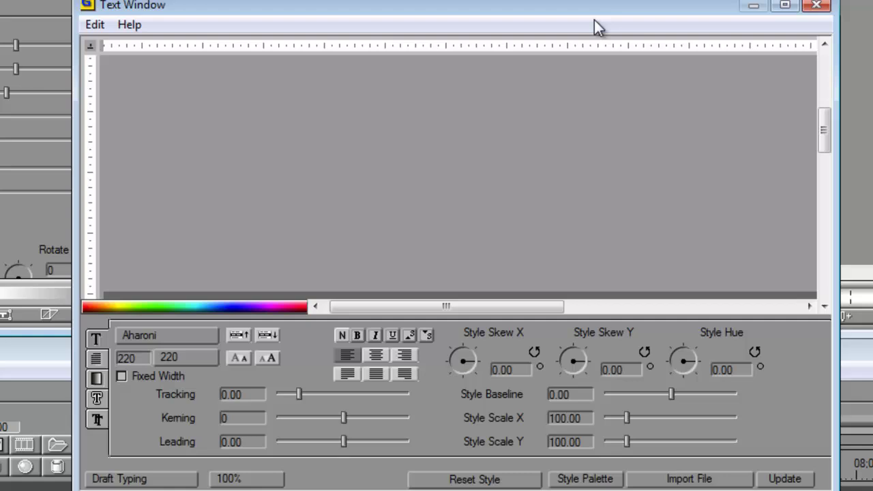
left_click_drag(832, 113, 830, 170)
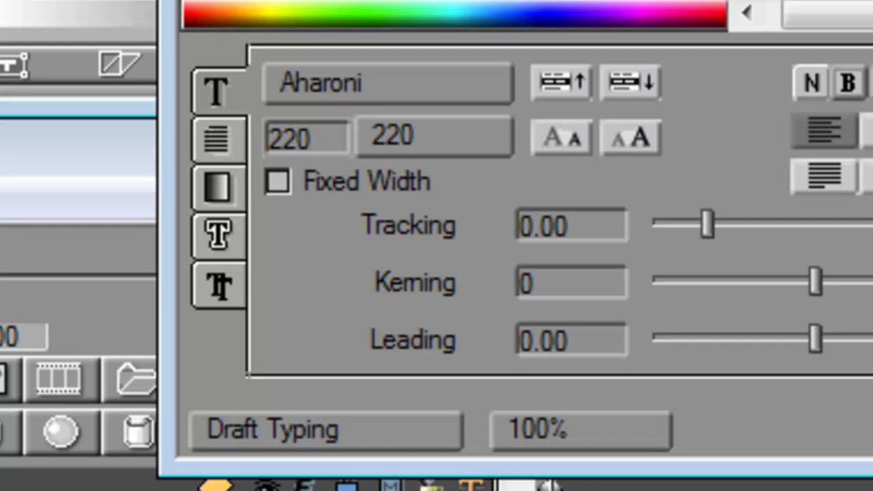
- Zoom the text view to 12.5% and reselect the whole HELLO WORLD line
left_click(573, 442)
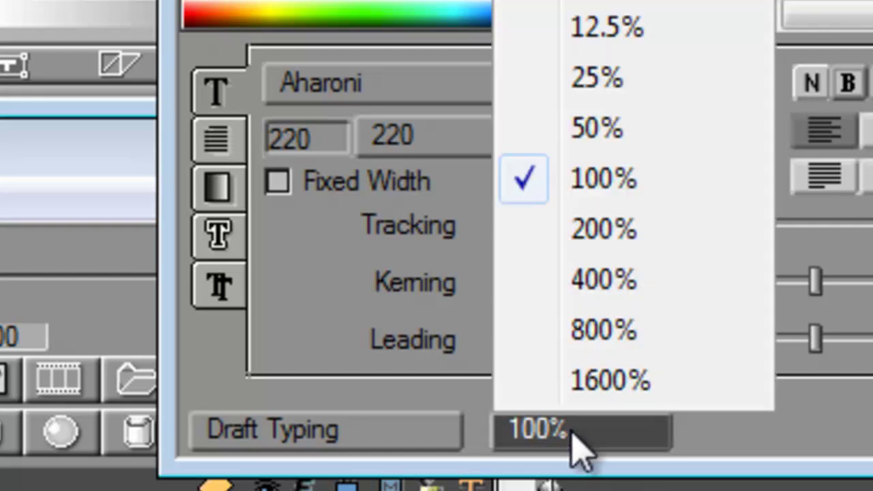
left_click(533, 37)
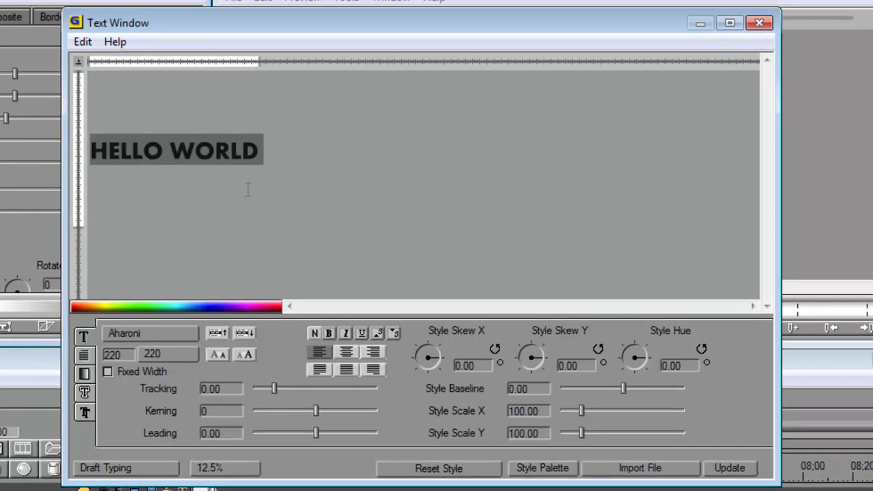
left_click(255, 182)
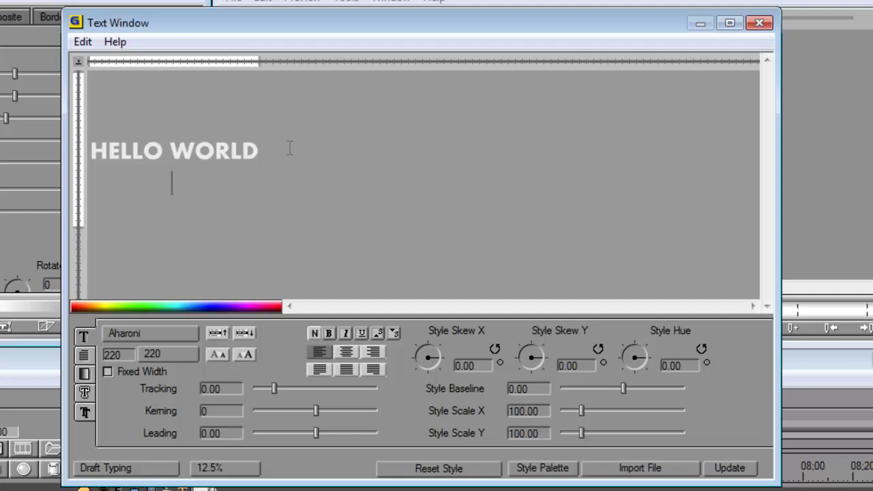
left_click_drag(273, 151, 98, 169)
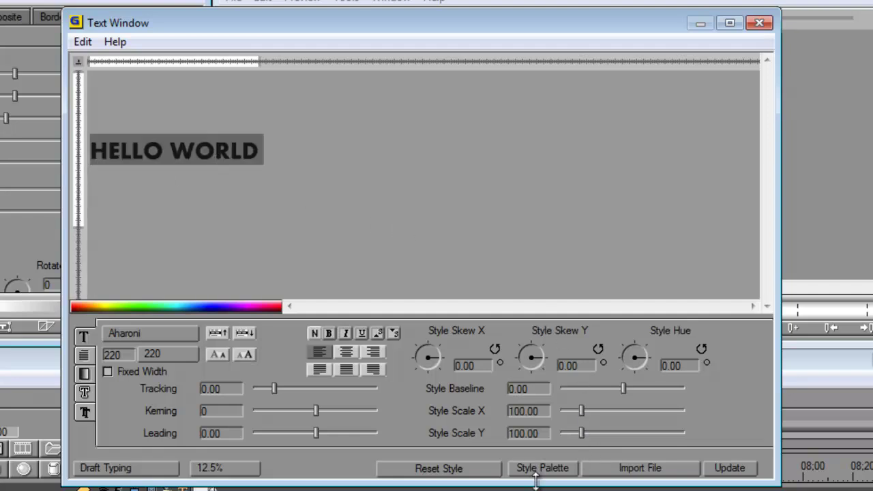
- Apply the blue 3D Bb preset from the Style Palette to HELLO WORLD, then close the palette
left_click(84, 373)
left_click(84, 337)
left_click(84, 355)
left_click(83, 356)
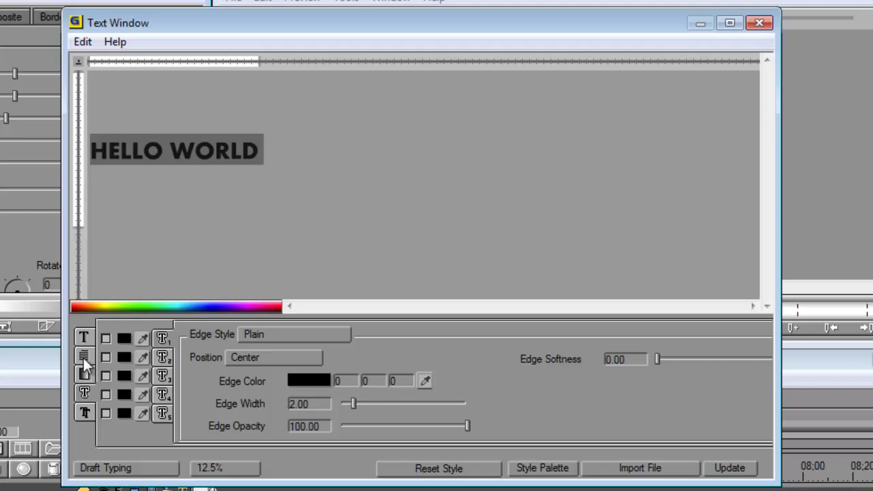
left_click(82, 339)
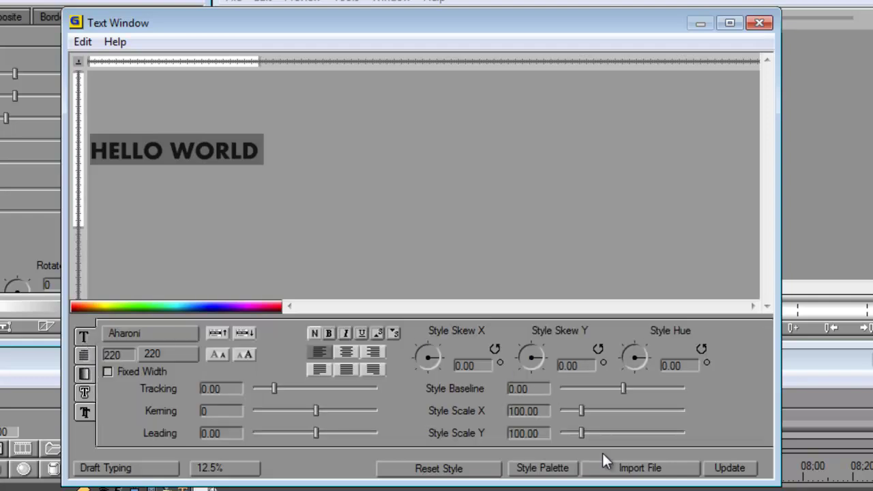
left_click(535, 468)
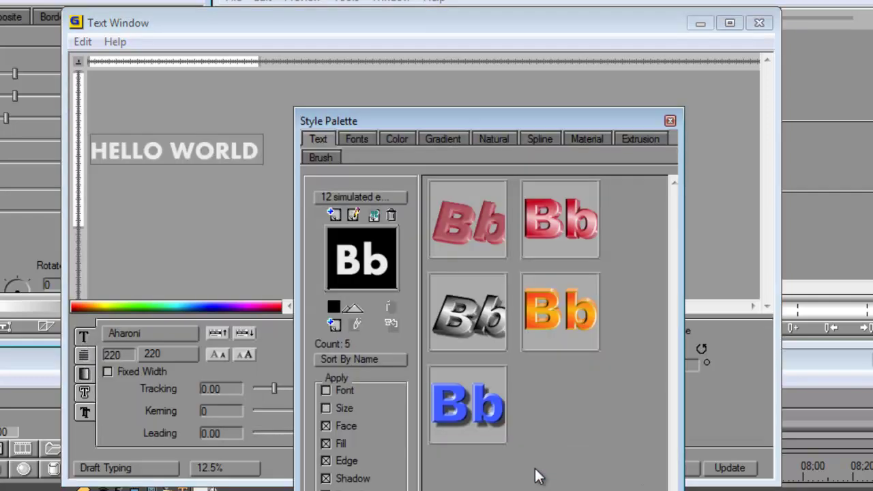
double_click(476, 397)
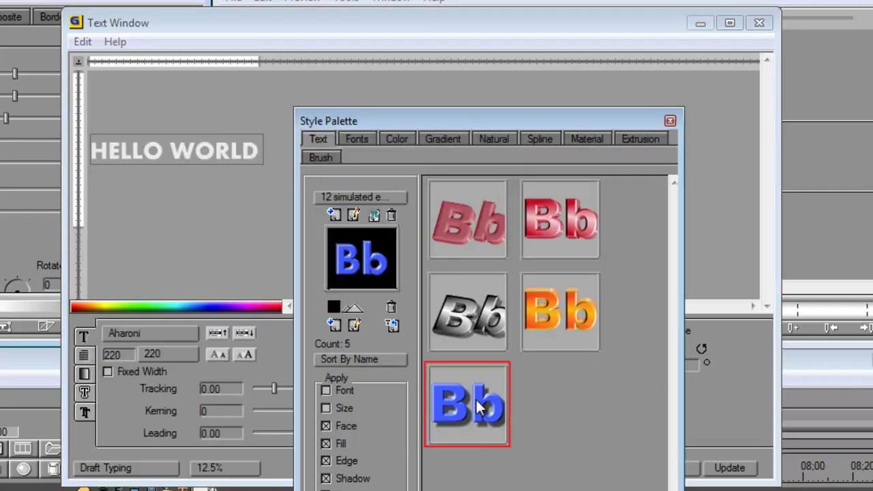
left_click(670, 121)
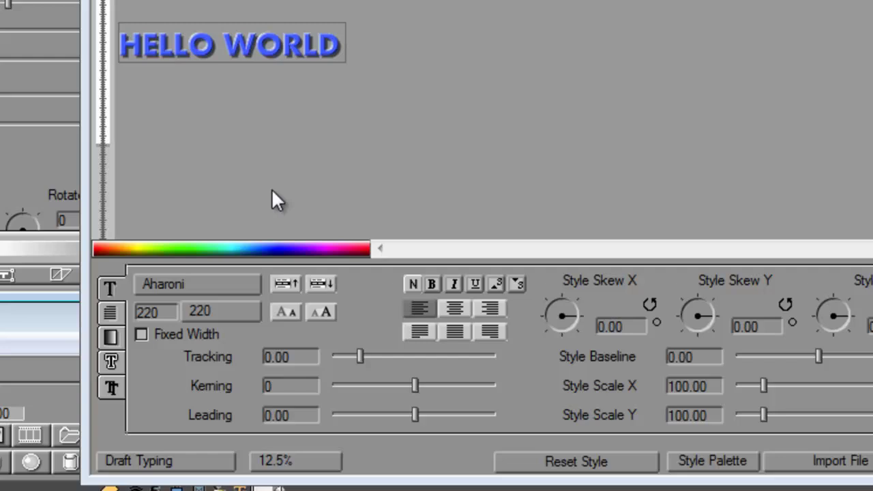
- With text wrap left off, Update the composite with blue HELLO WORLD and close the Text Window
left_click(111, 312)
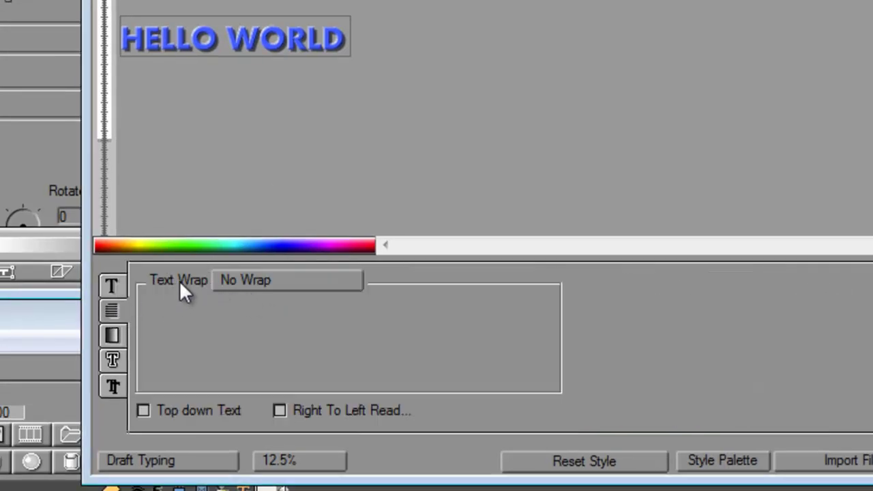
left_click(255, 280)
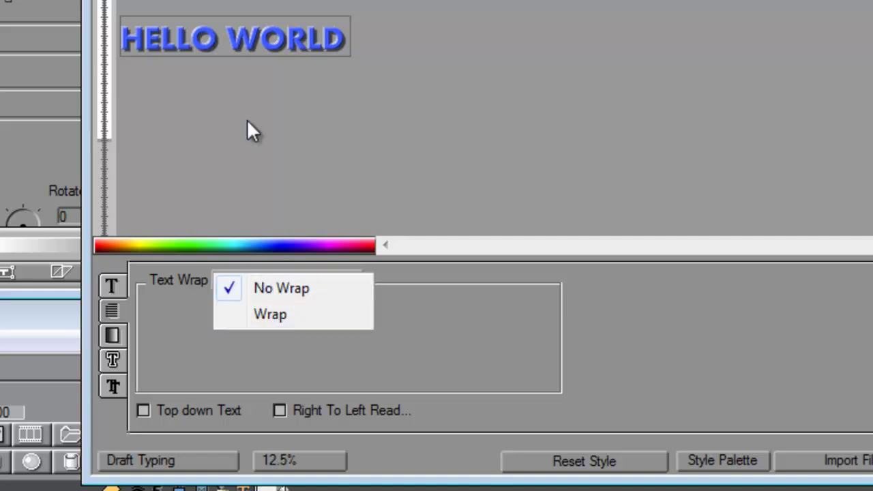
left_click(231, 317)
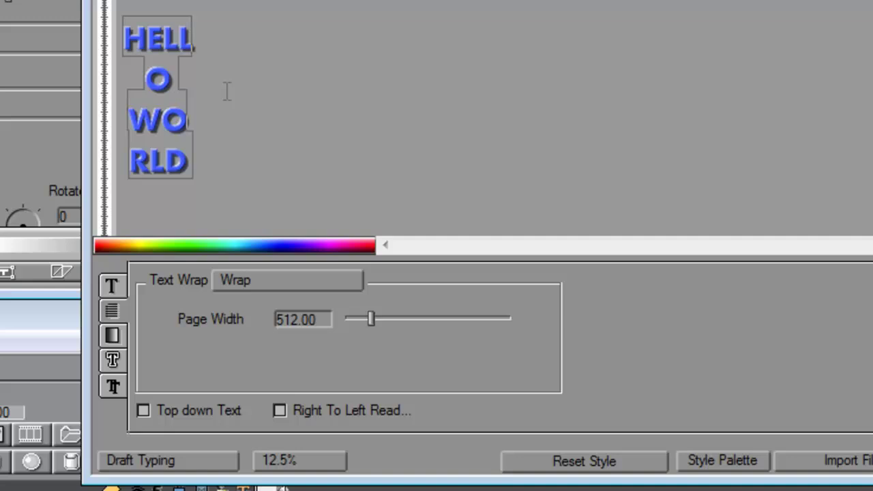
left_click(235, 285)
left_click(272, 289)
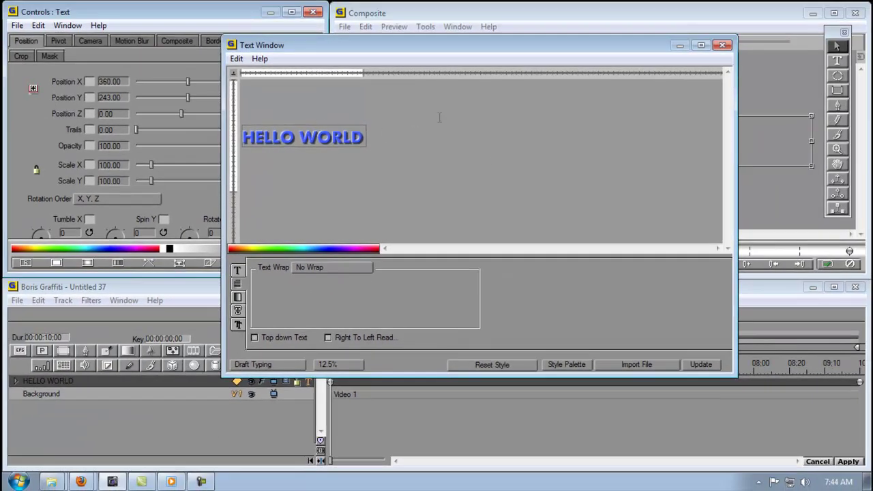
left_click(702, 365)
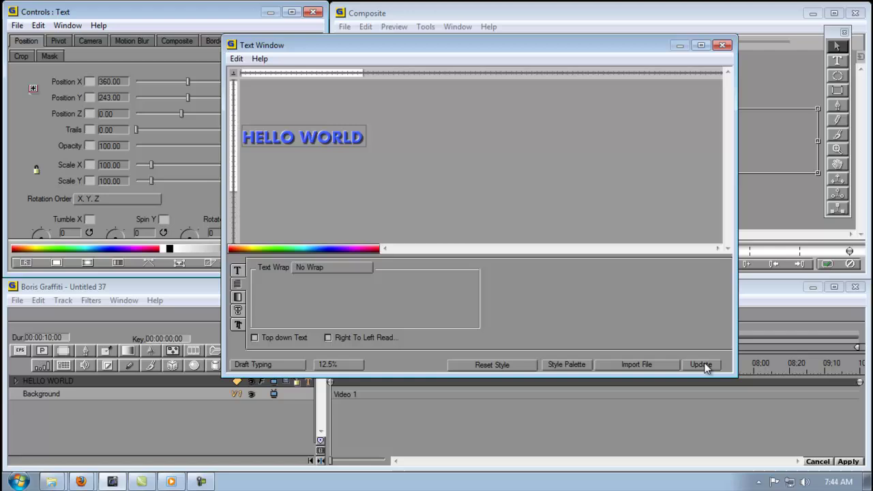
left_click(722, 45)
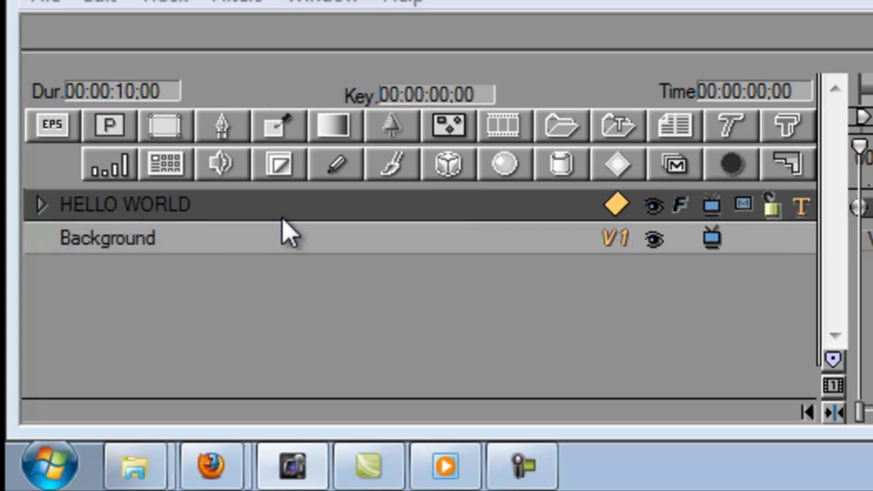
- Switch the HELLO WORLD track to 3D Sphere mode and maximize the Sphere track preview
left_click(618, 206)
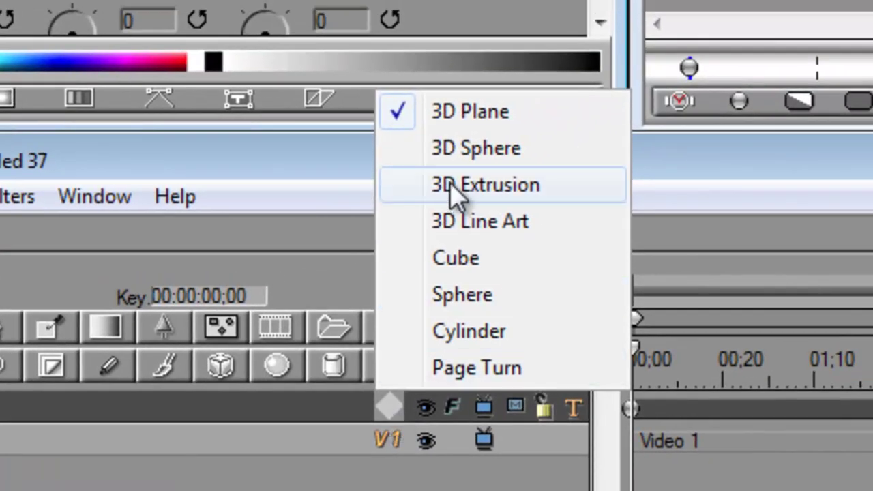
left_click(391, 161)
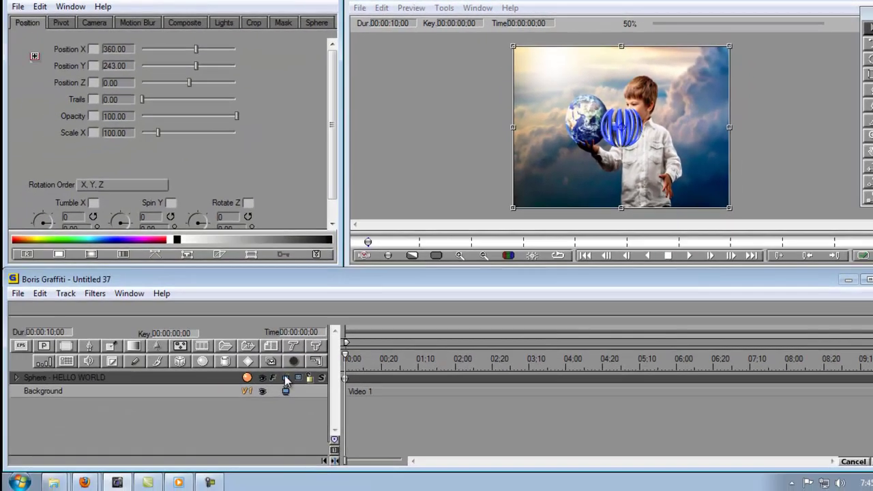
left_click(286, 378)
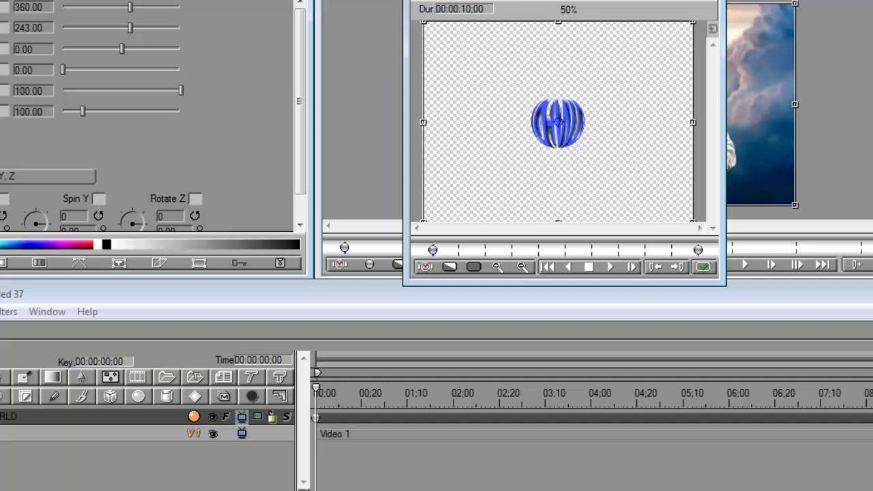
left_click(634, 23)
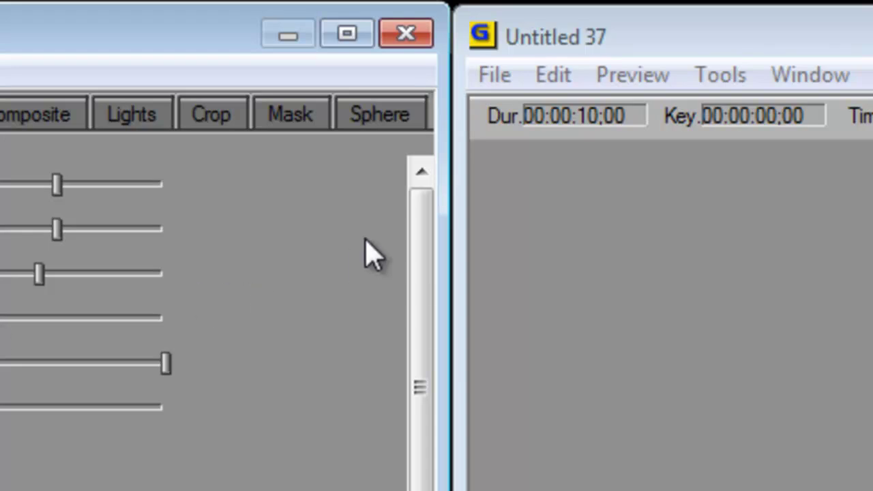
- Lower the Sphere tab's Wrap Percent to 25.35
left_click(382, 114)
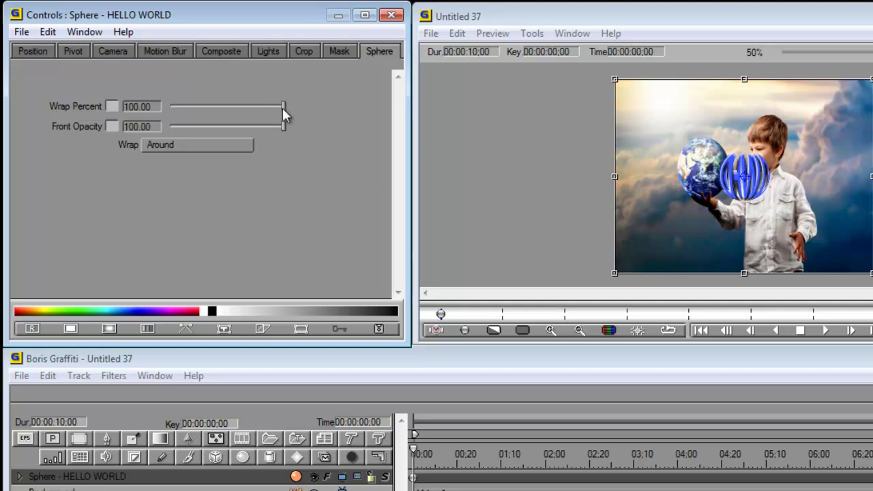
left_click_drag(283, 108, 200, 125)
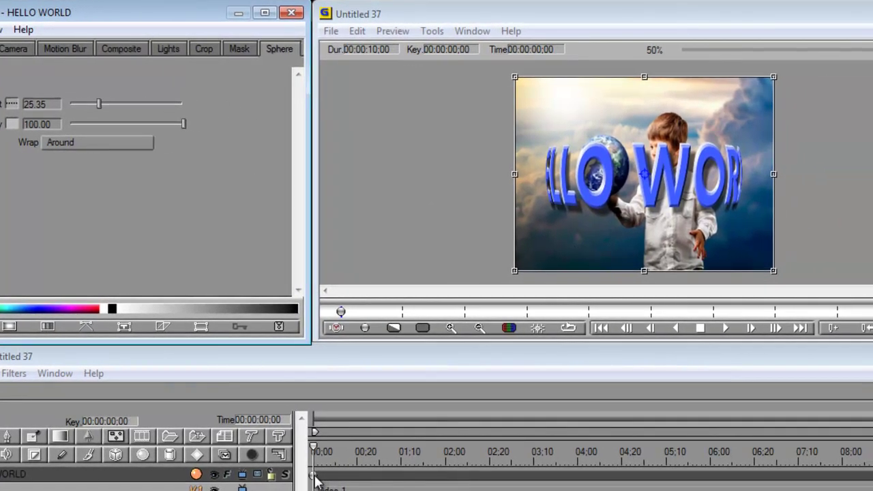
- Add a start keyframe, show the Position controls, and preview playback to 00:00:04;03
left_click(315, 476)
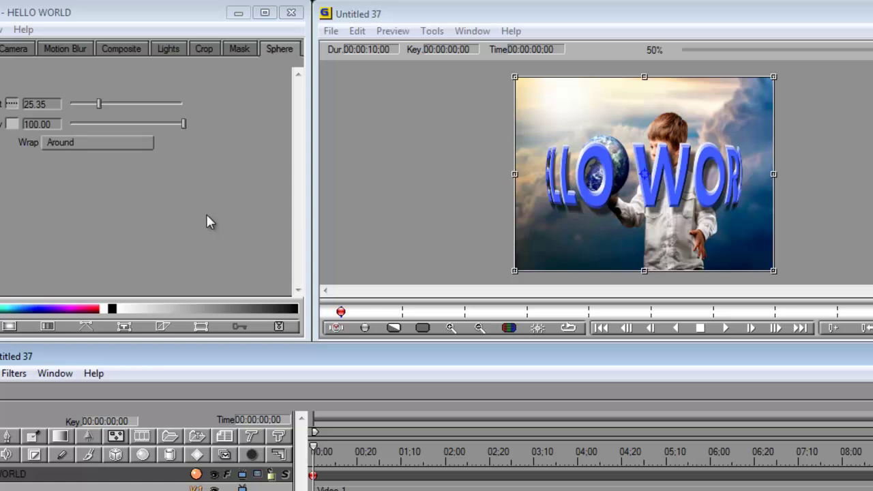
left_click(78, 187)
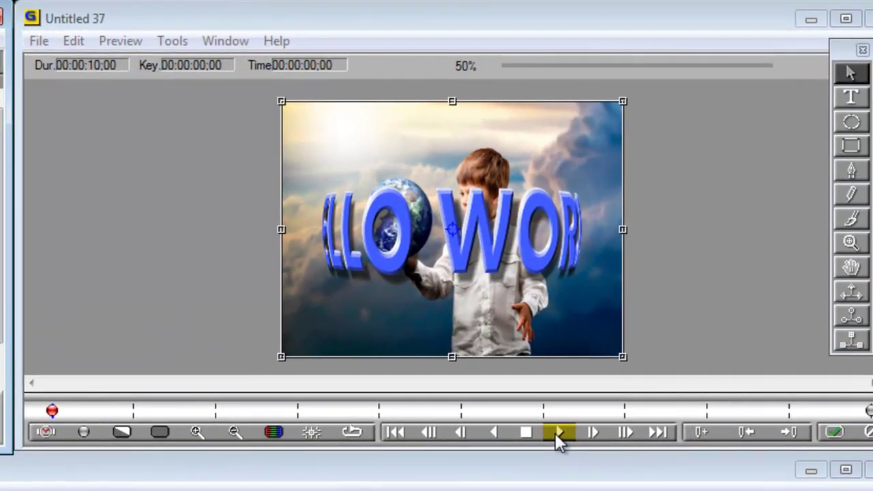
left_click(619, 393)
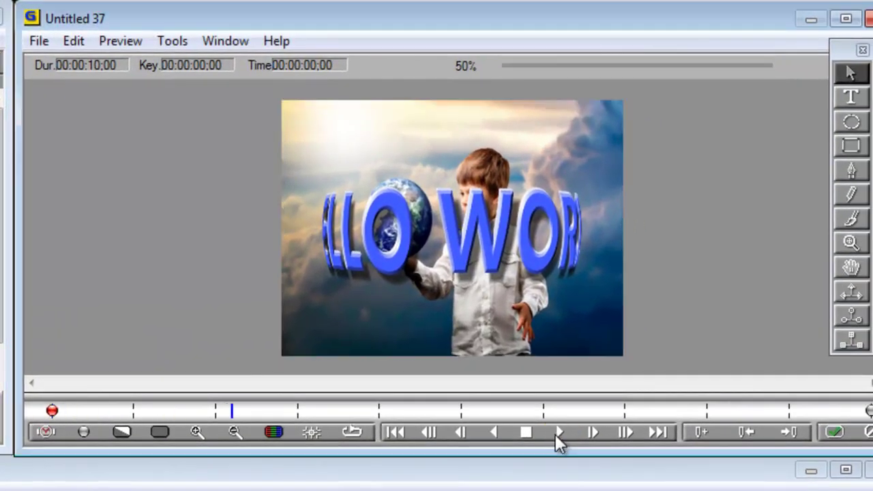
left_click(526, 434)
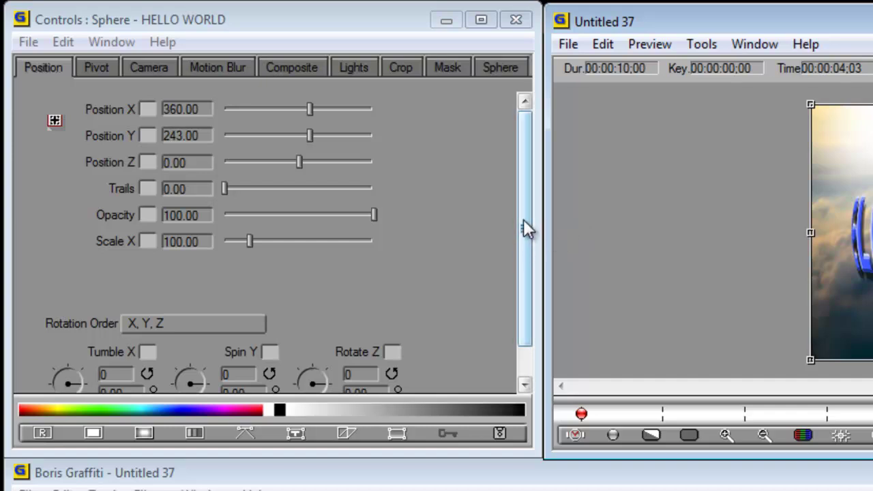
- Give Spin Y linear interpolation and 2 revolutions so HELLO WORLD spins steadily
left_click_drag(523, 219, 522, 259)
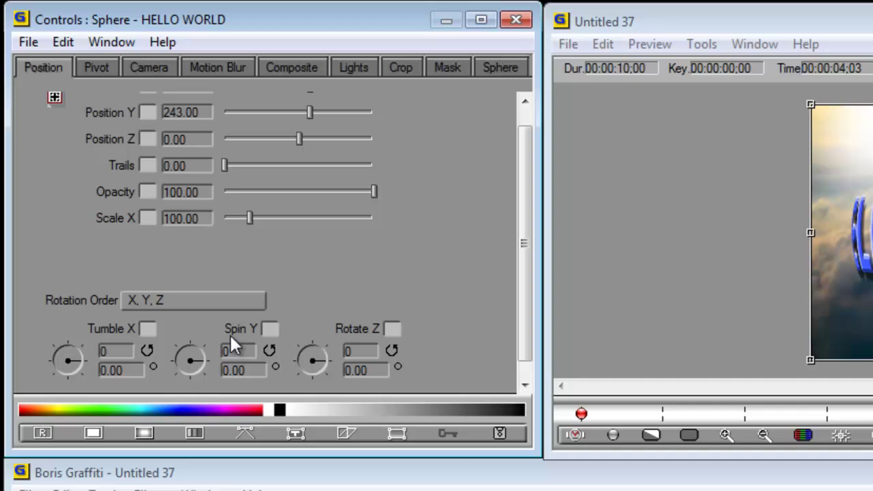
right_click(270, 329)
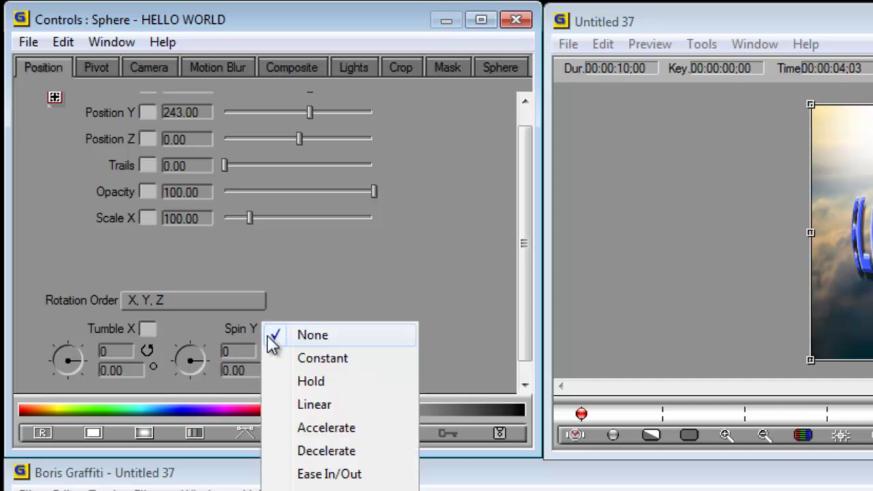
left_click(314, 405)
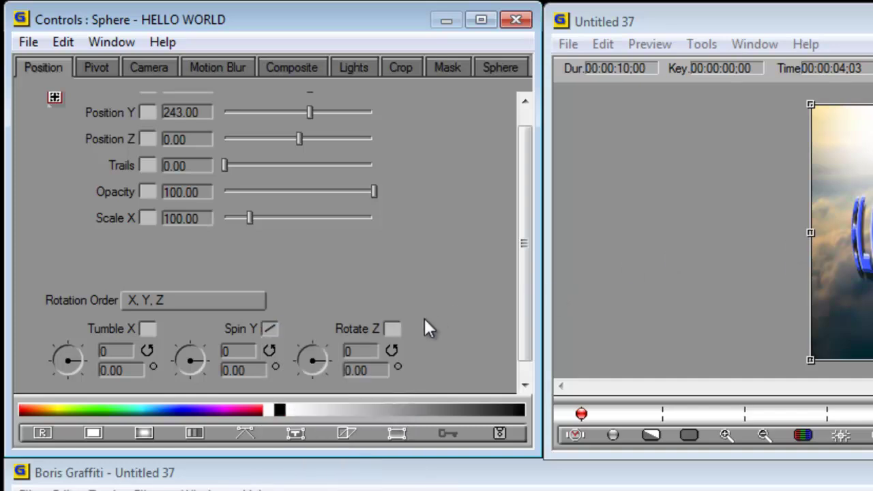
left_click(234, 351)
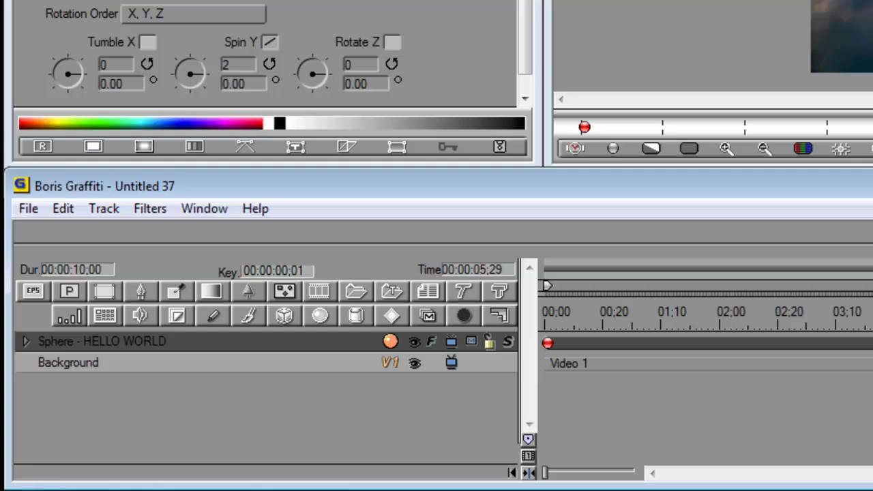
- Return the timeline to the first frame of the animation
left_click(549, 343)
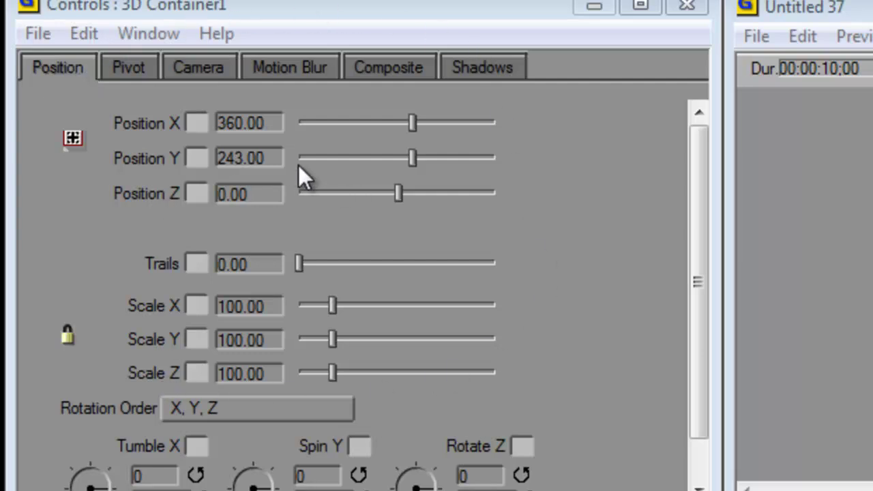
- Turn on linear animation for 3D Container1's Tumble X
left_click(694, 279)
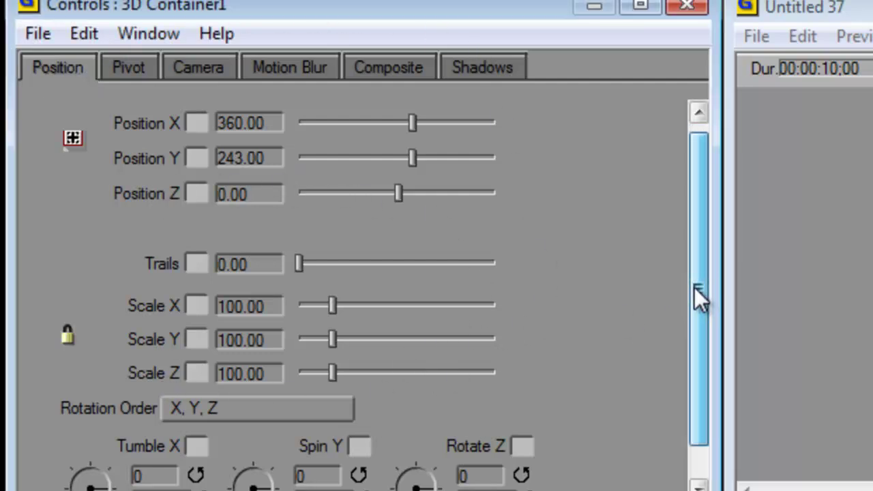
scroll(695, 287, "down", 1)
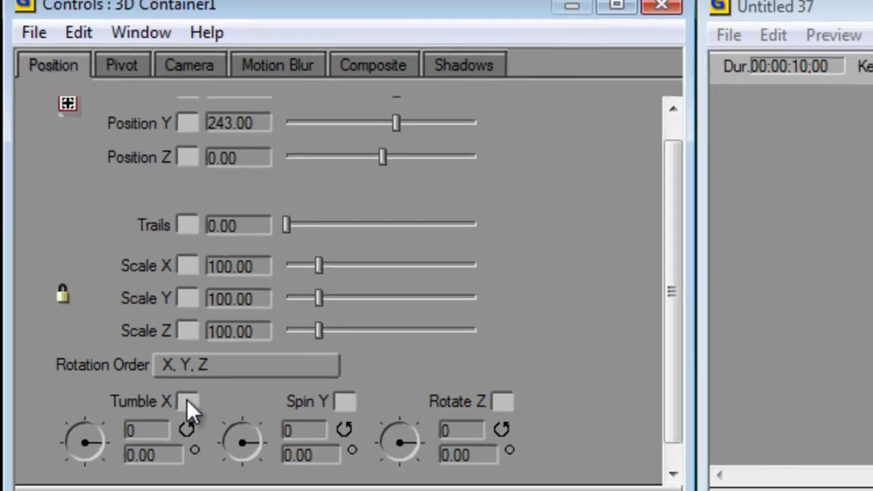
left_click(196, 415)
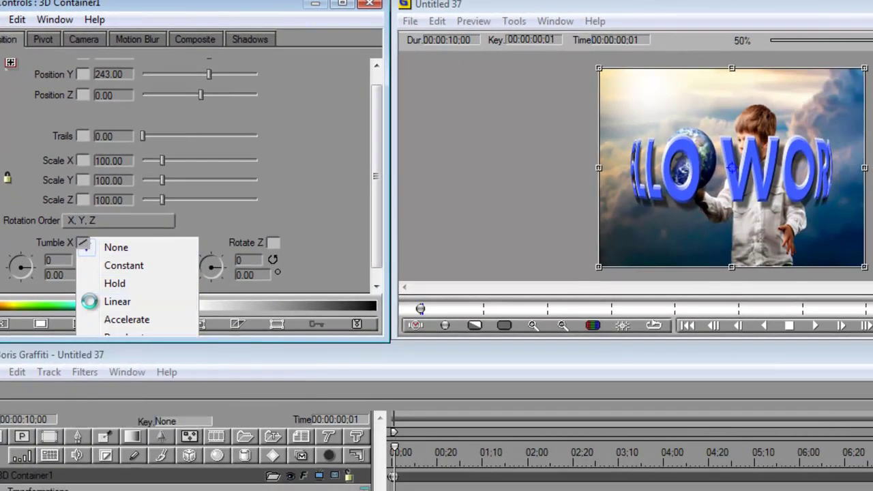
left_click(90, 301)
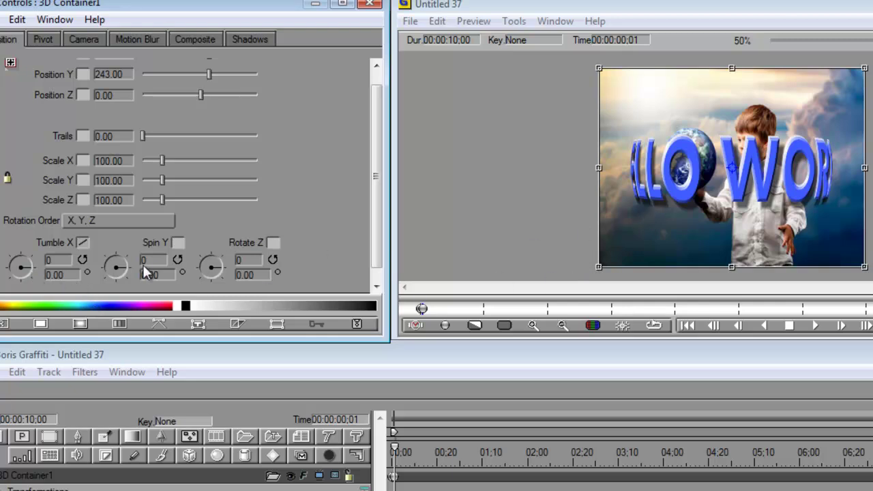
- Set the container's Tumble X tilt to -10 degrees and play the preview
left_click(32, 266)
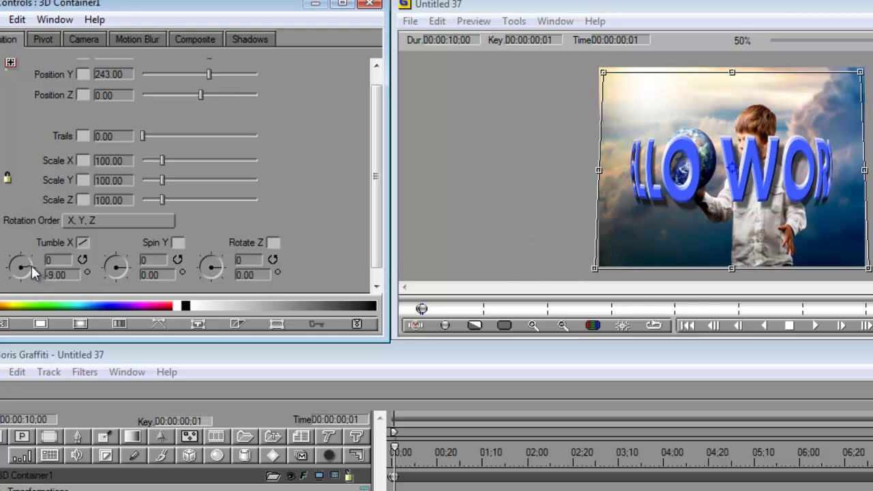
left_click_drag(32, 265, 32, 264)
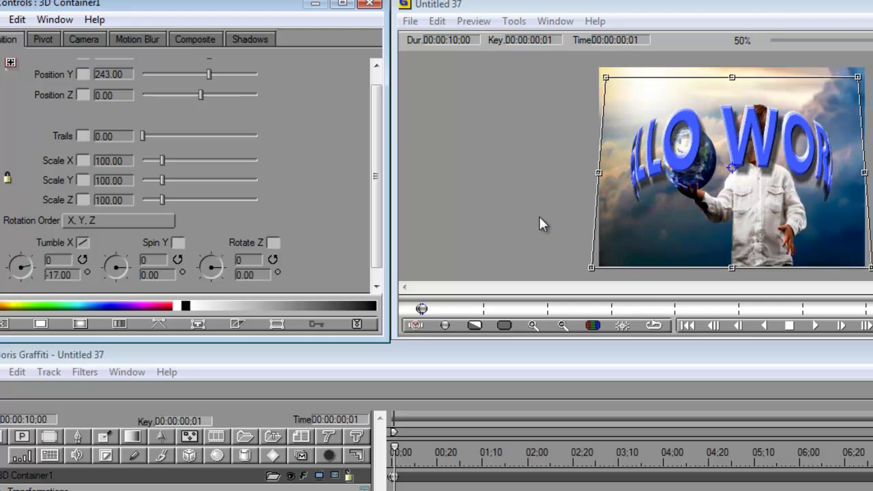
left_click(31, 265)
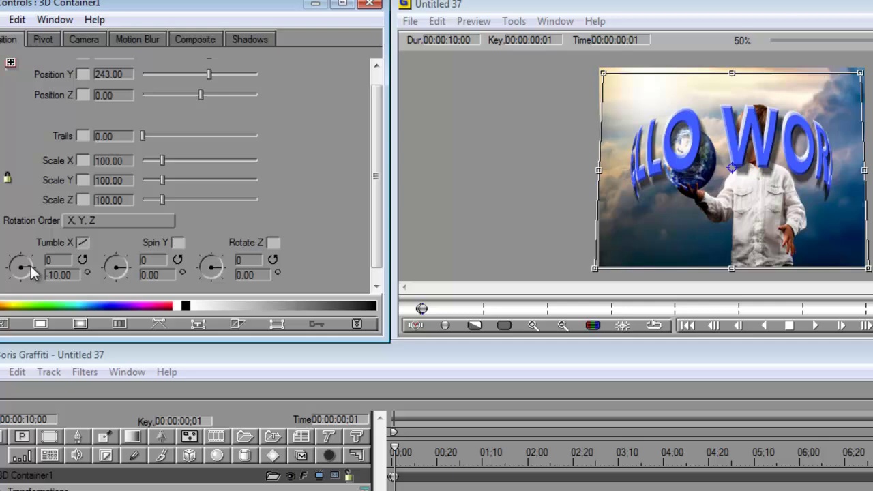
left_click_drag(31, 265, 30, 266)
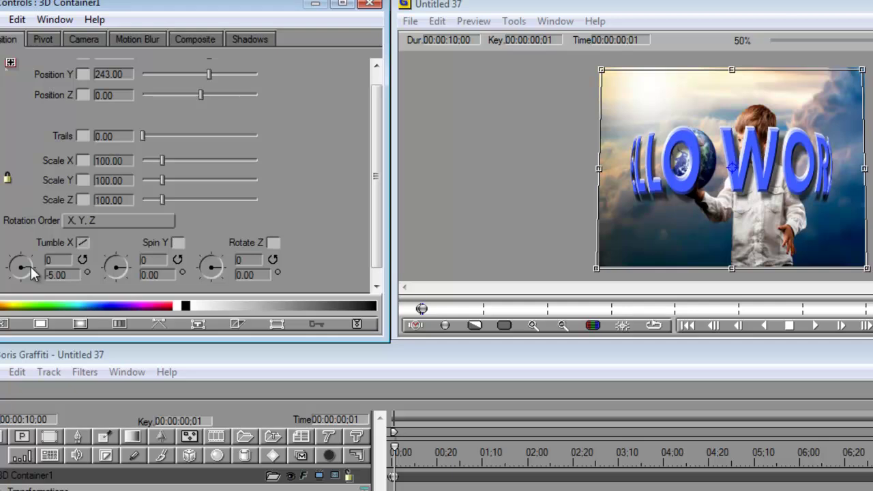
left_click_drag(30, 266, 30, 266)
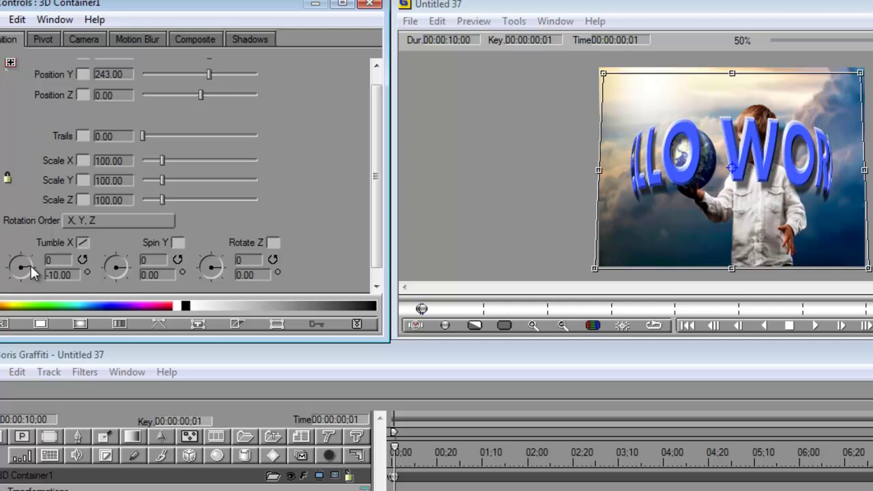
key("space")
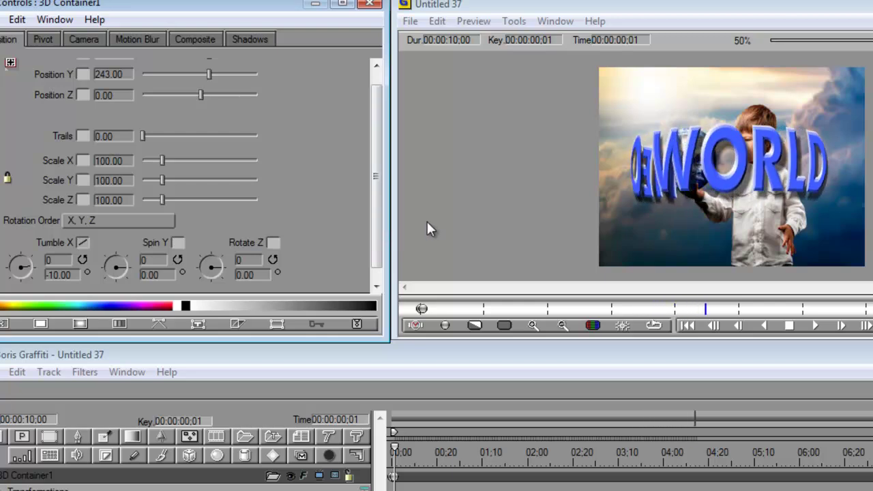
- Stop playback and stretch the Sphere - HELLO WORLD text's Scale X to 101.41
key("space")
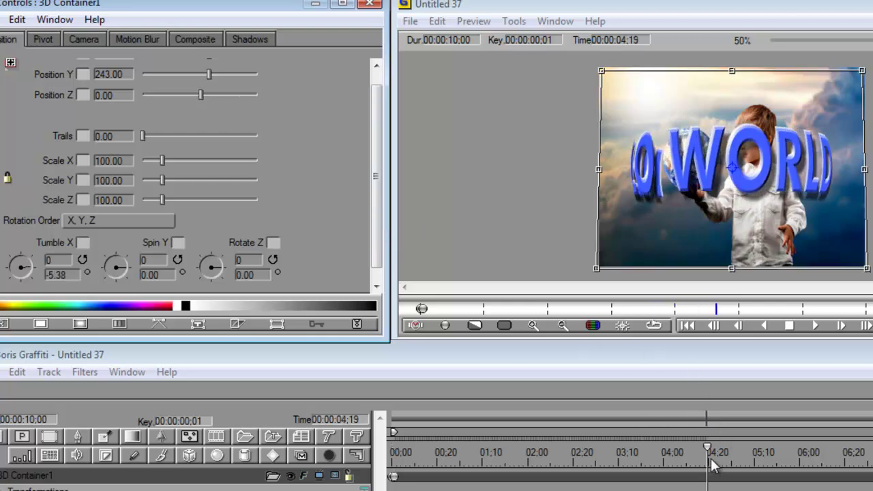
left_click_drag(712, 461, 743, 464)
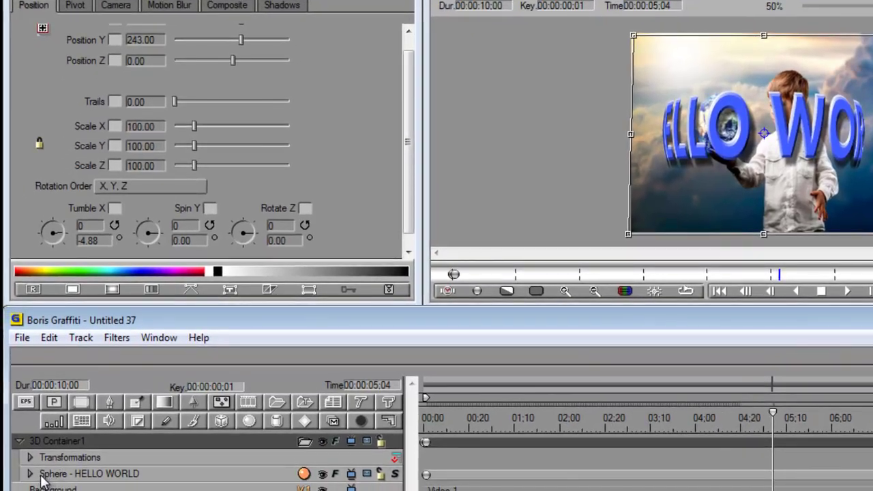
left_click(42, 478)
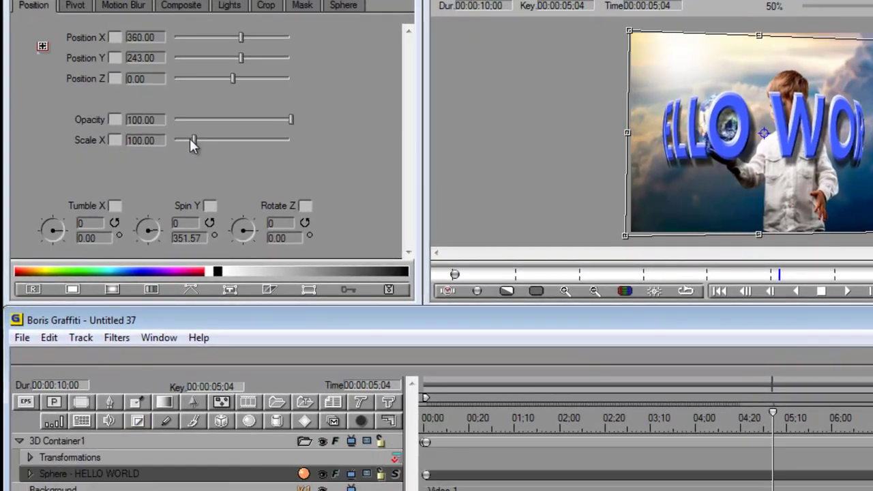
mouse_move(190, 140)
left_mouse_down()
mouse_move(220, 136)
mouse_move(195, 141)
left_mouse_up()
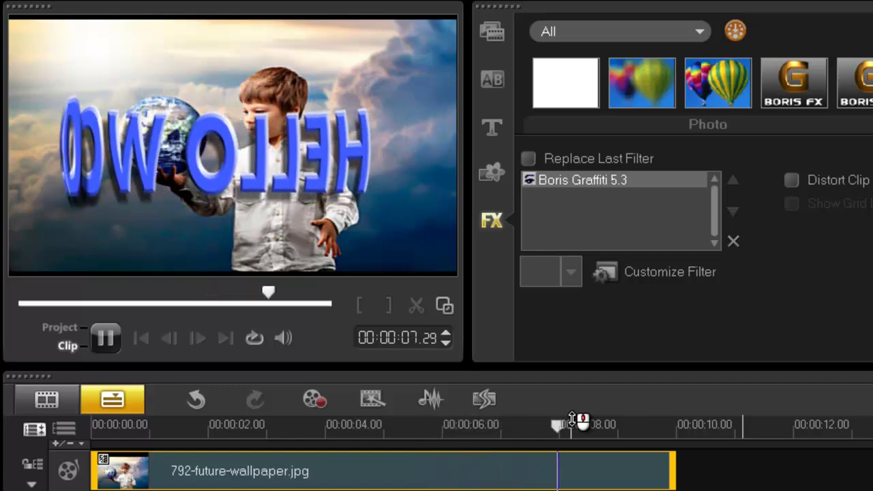
- Stop the VideoStudio preview of the finished clip at 00:00:08.19
key("space")
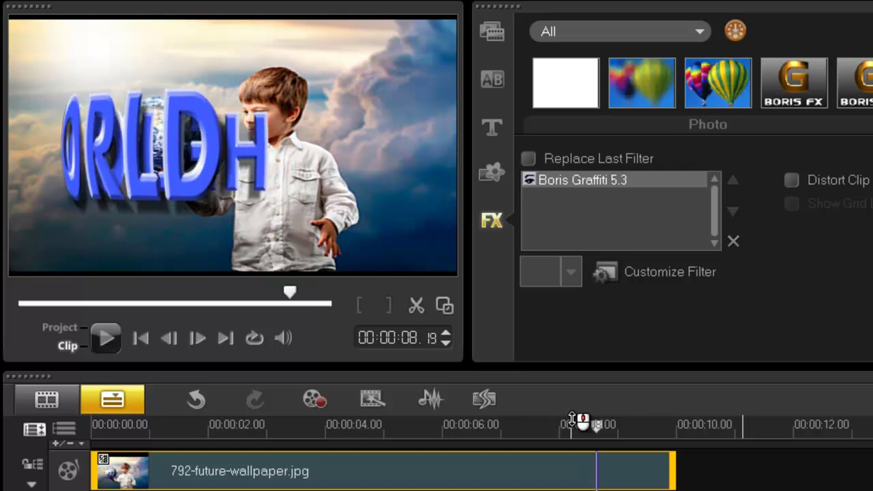